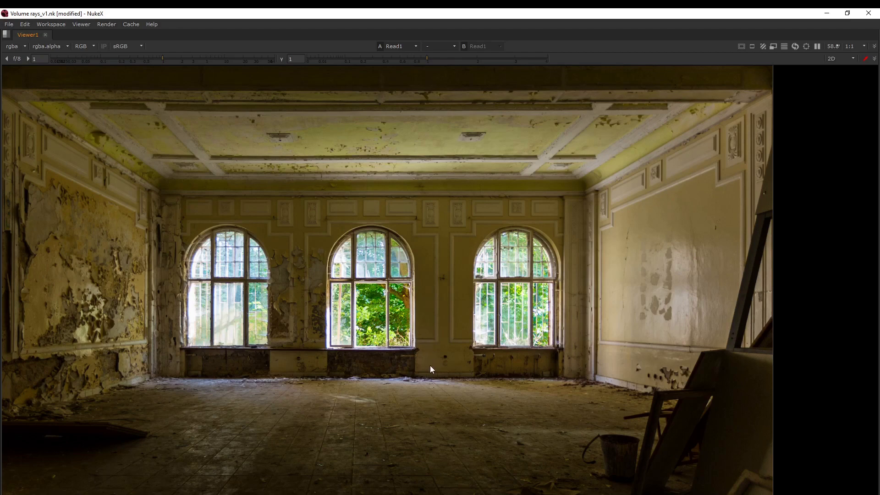
Add a VolumeRays node after Read1 and show its result in the enlarged viewer
key("space")
key("Tab")
type("VolumeRays")
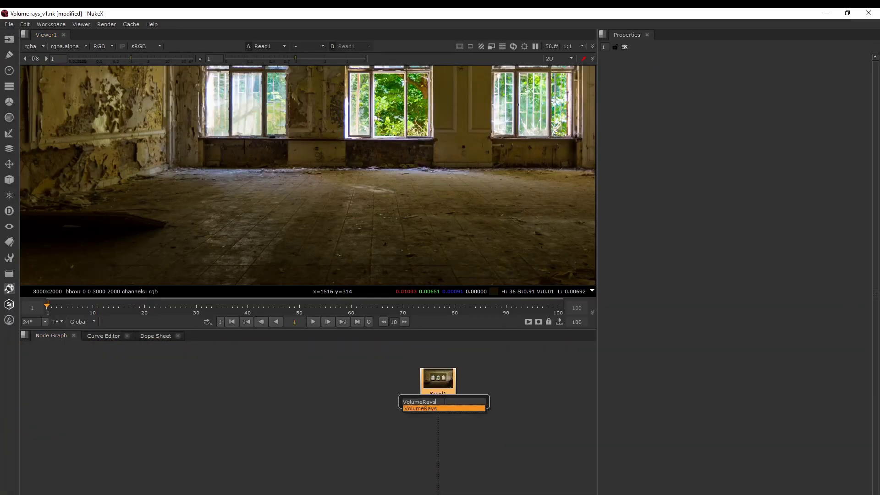
key("Return")
key("space")
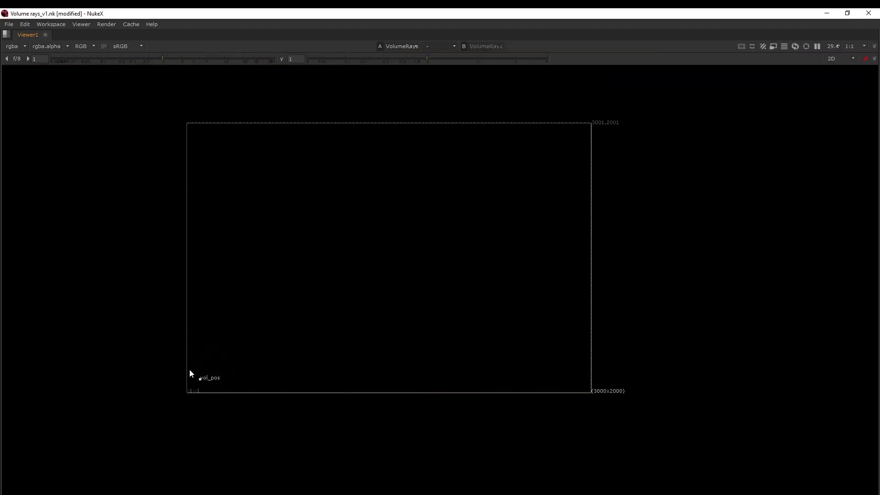
Display the alpha channel in the viewer and shift the vol_pos point near the image's lower-left corner
left_click_drag(189, 369, 205, 381)
key("a")
left_click_drag(178, 365, 206, 386)
scroll(206, 386, "up", 4)
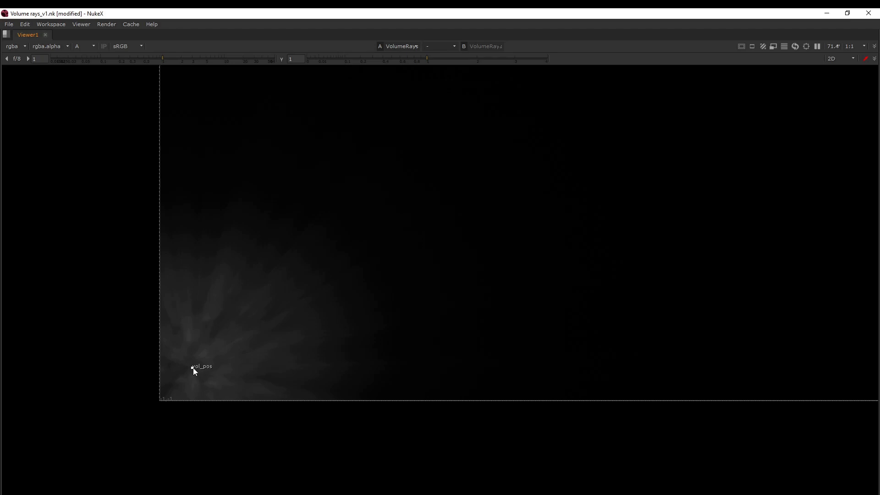
Move the vol_pos point to just above the middle window, at about x 1490, y 1352
left_click_drag(193, 368, 535, 83)
scroll(528, 147, "down", 4)
scroll(410, 280, "up", 2)
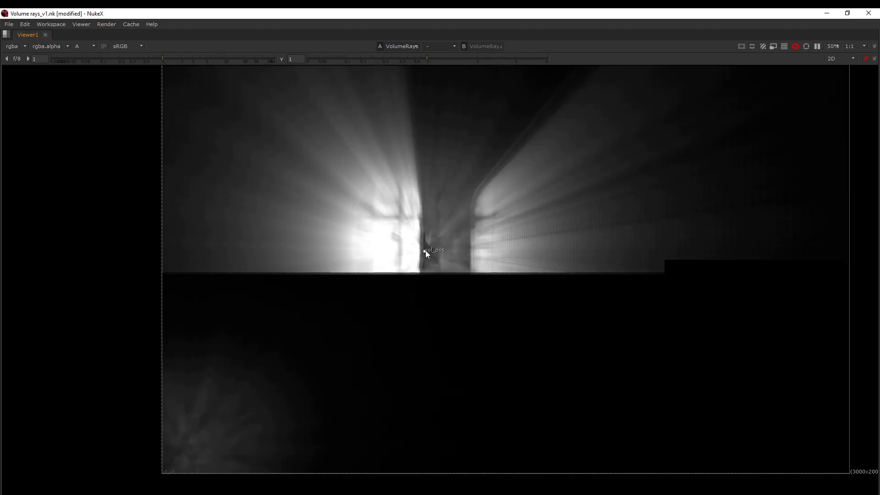
left_click_drag(425, 251, 465, 161)
middle_click_drag(471, 168, 367, 243)
scroll(365, 222, "down", 3)
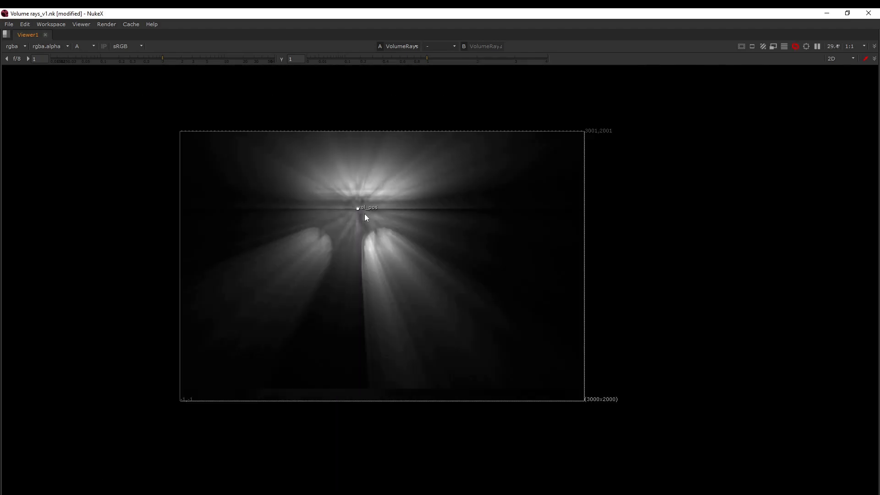
left_click_drag(378, 222, 381, 218)
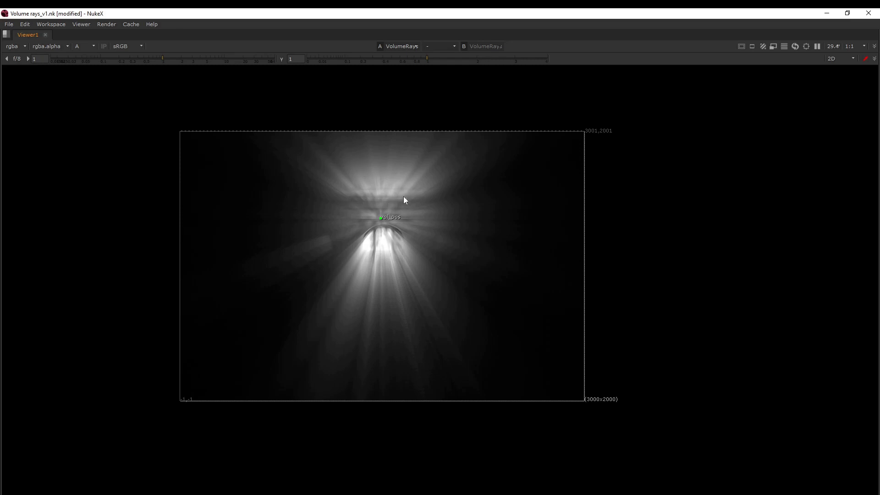
Move the VolumeRays node slightly lower below Read1 and set its Luma Tolerance to 0.24
key("space")
scroll(314, 177, "down", 3)
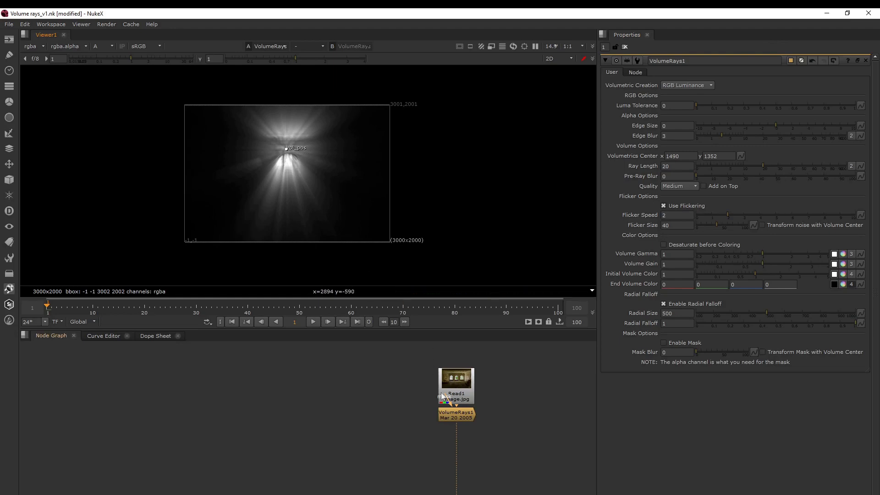
left_click_drag(466, 422, 465, 437)
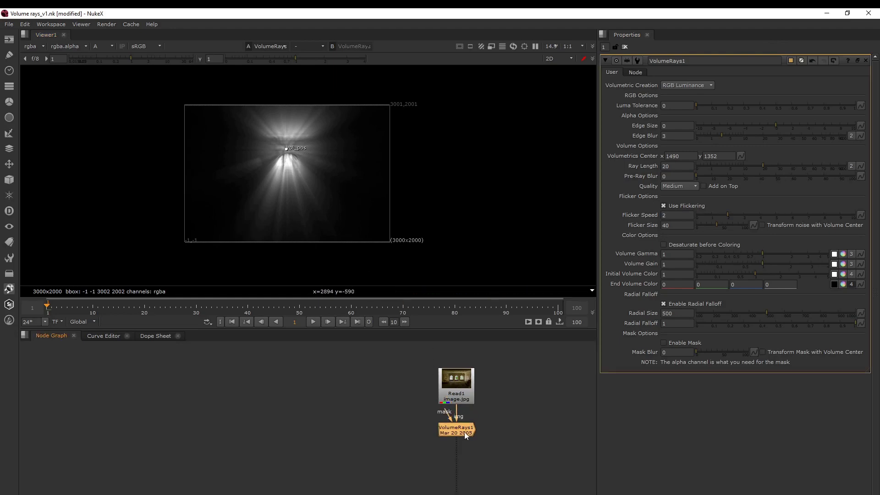
left_click(708, 105)
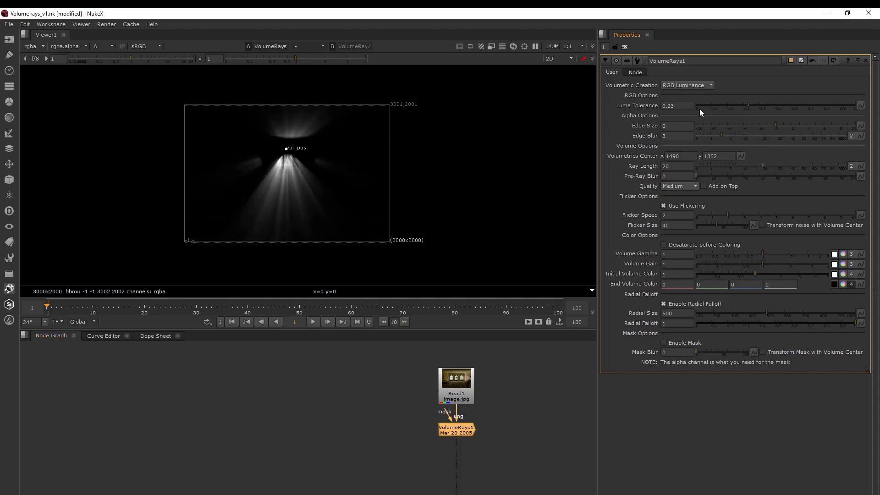
left_click(735, 103)
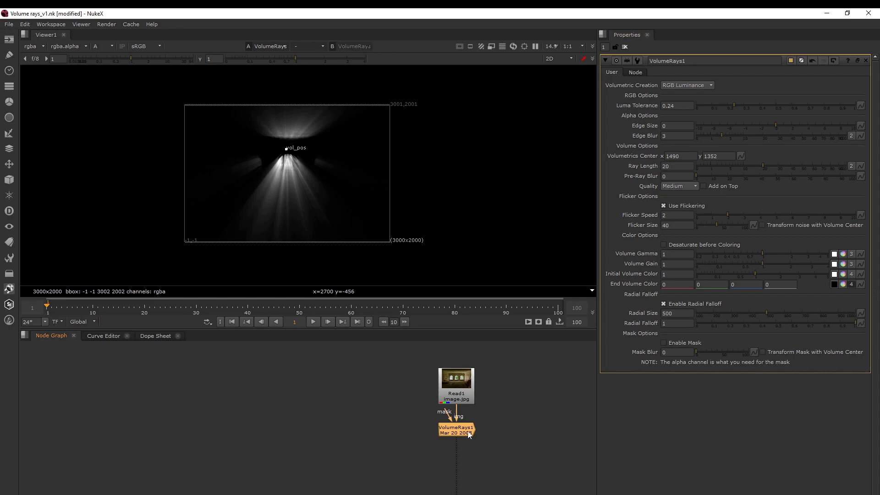
Place VolumeRays to the left of Read1 and connect a new Roto node to its mask input
left_click_drag(461, 433, 362, 389)
left_click(332, 393)
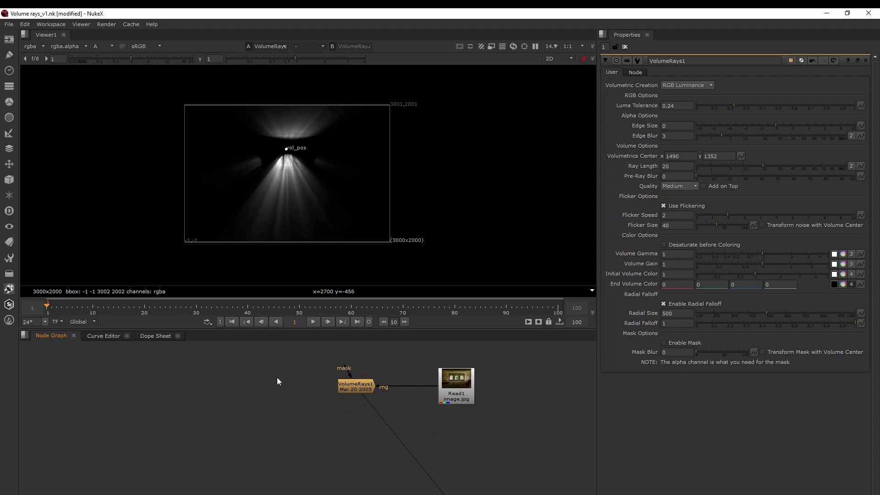
key("o")
left_click_drag(343, 370, 275, 391)
View Read1, draw a closed feathered Bezier around the windows and floor in Roto1, and lower its upper points slightly
left_click(457, 380)
key("1")
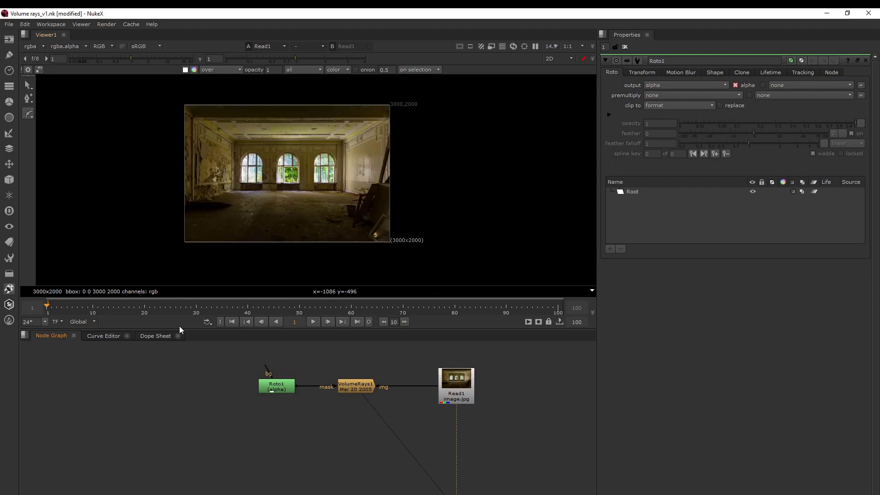
left_click(281, 389)
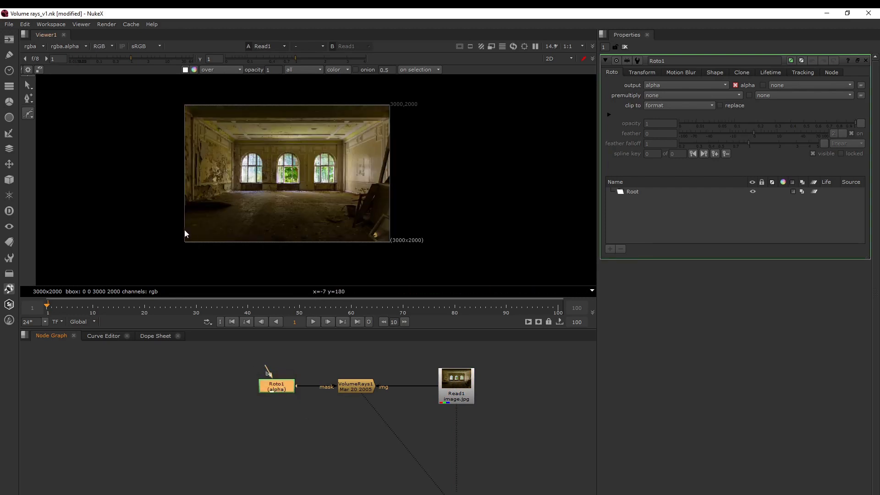
left_click(168, 198)
left_click_drag(190, 155, 195, 151)
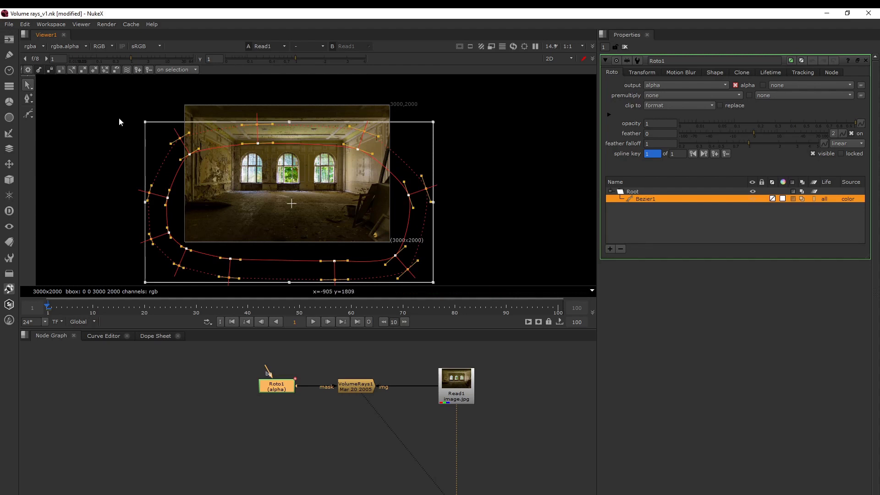
left_click_drag(107, 98, 379, 198)
left_click_drag(294, 165, 294, 170)
Merge the VolumeRays output over Read1 with a Merge node and route its A input through a Dot below VolumeRays
double_click(361, 391)
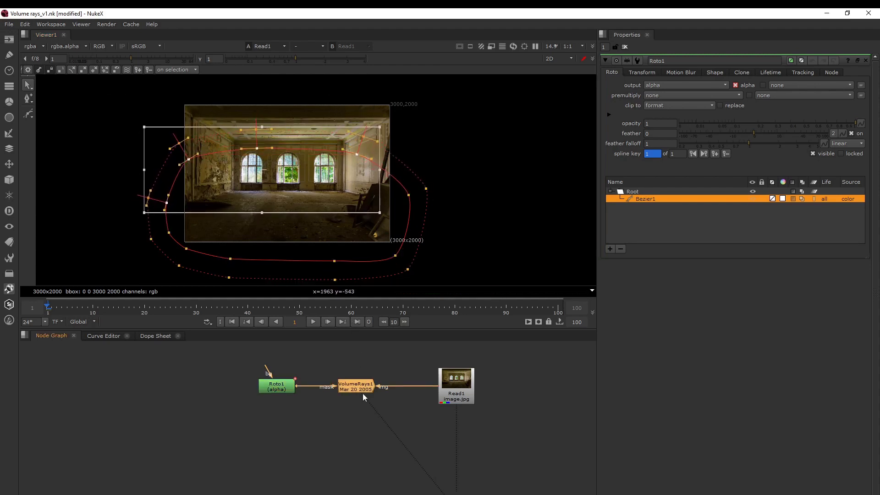
key("m")
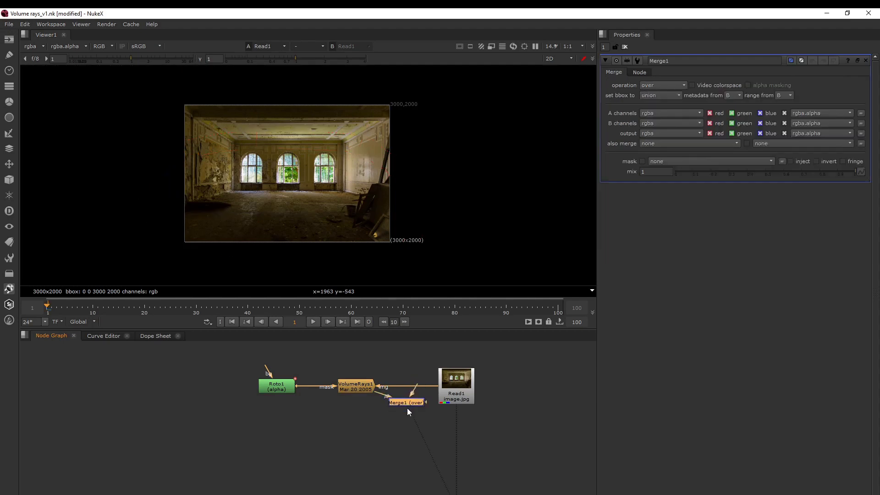
left_click_drag(408, 403, 456, 450)
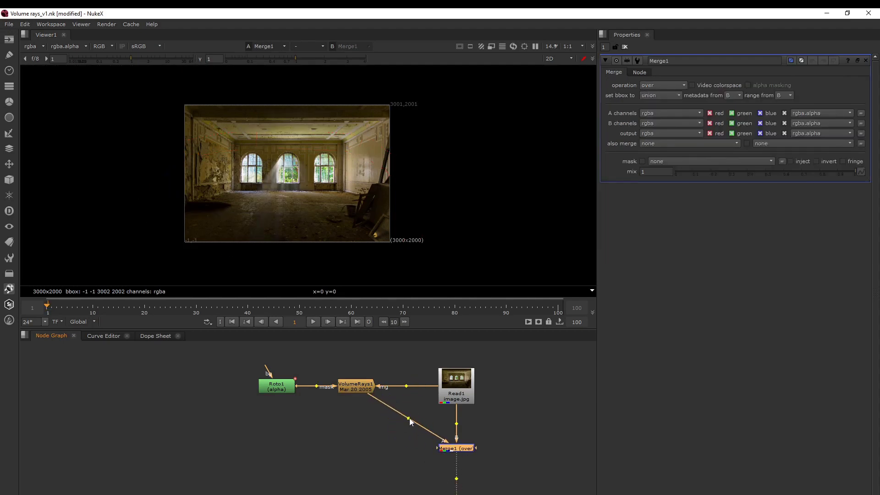
left_click_drag(409, 418, 359, 447, "ctrl")
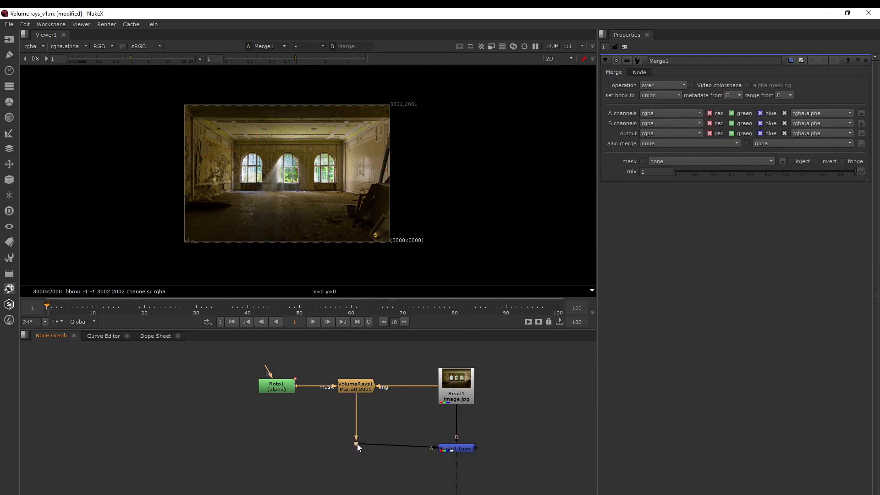
Turn on Enable Mask in the VolumeRays node
double_click(277, 386)
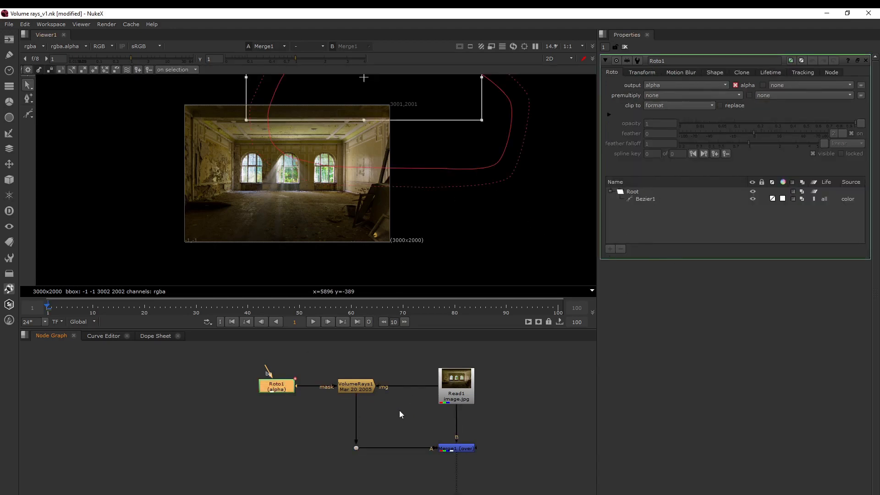
left_click(497, 413)
left_click(282, 389)
double_click(355, 386)
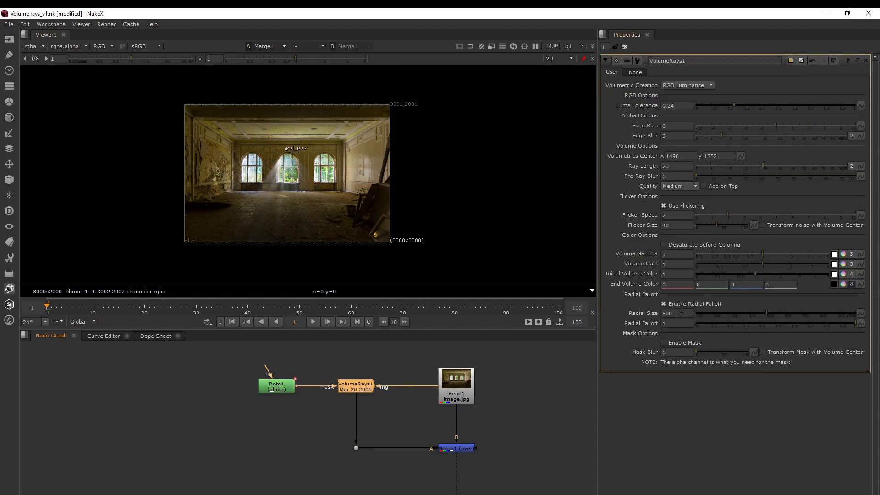
left_click(663, 343)
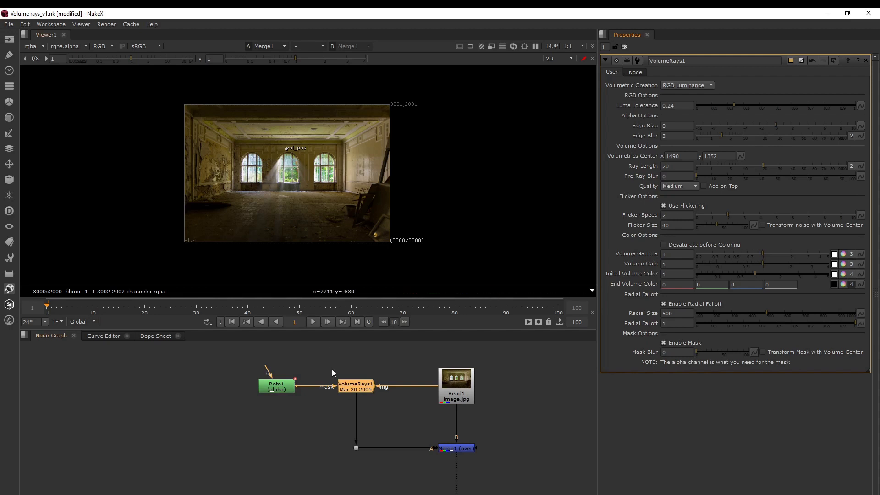
Examine where the Roto1 shape sits over the VolumeRays, Read1 and Merge1 outputs
left_click(358, 390)
key("1")
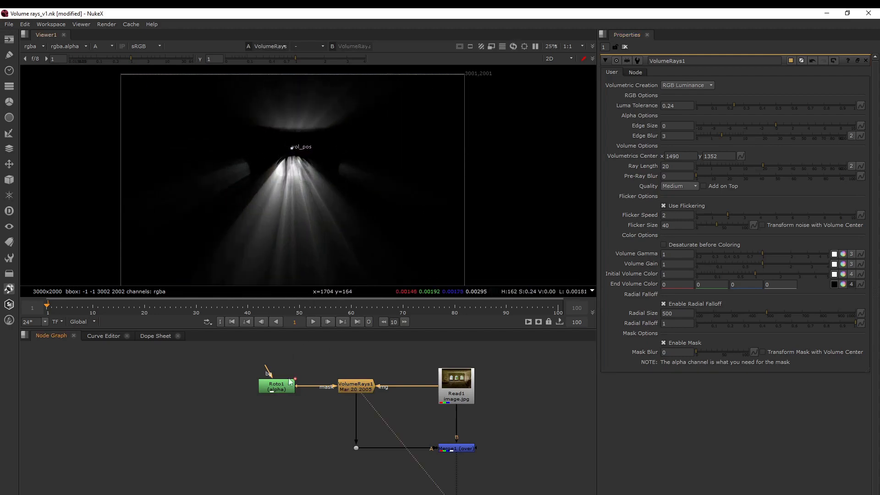
double_click(291, 385)
scroll(302, 207, "down", 4)
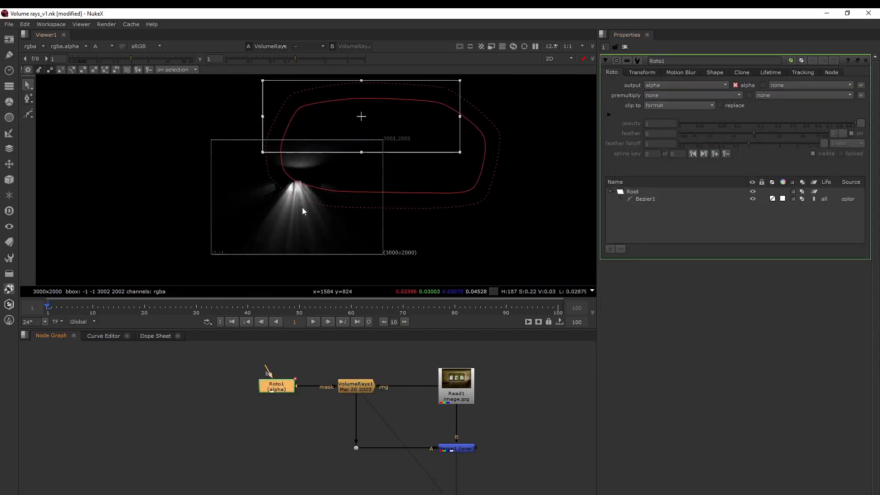
left_click(339, 385)
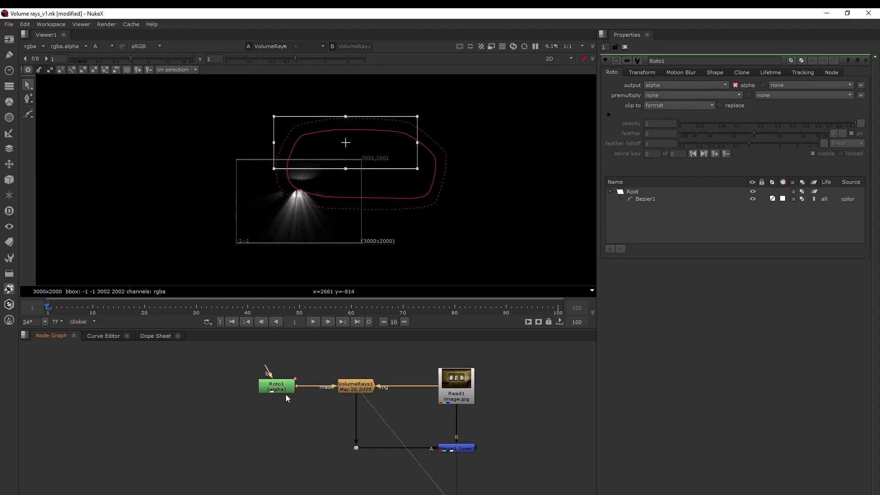
left_click(420, 195)
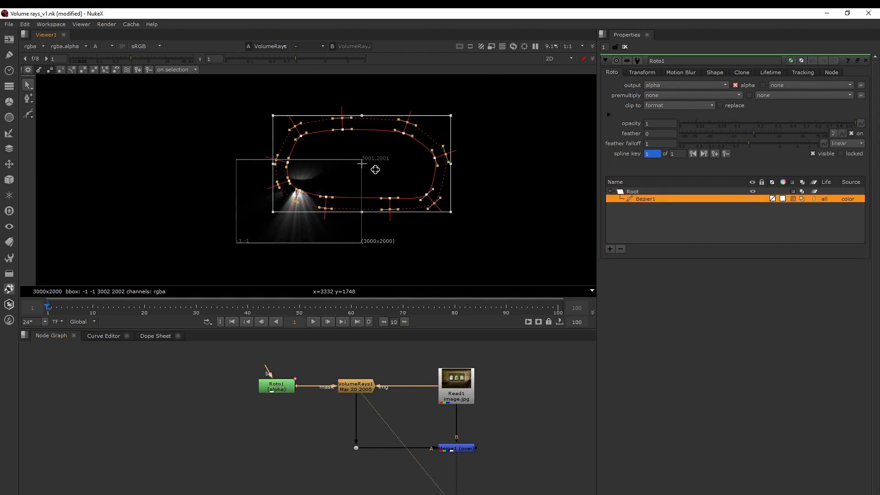
key("1")
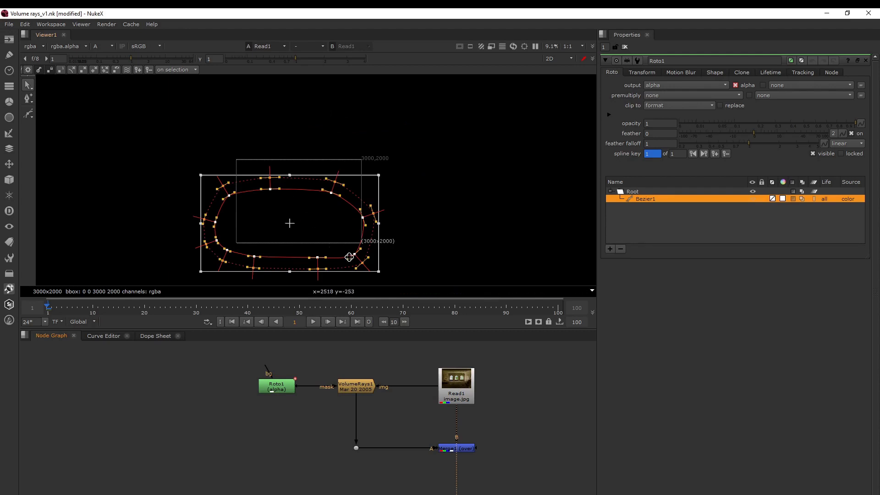
key("a")
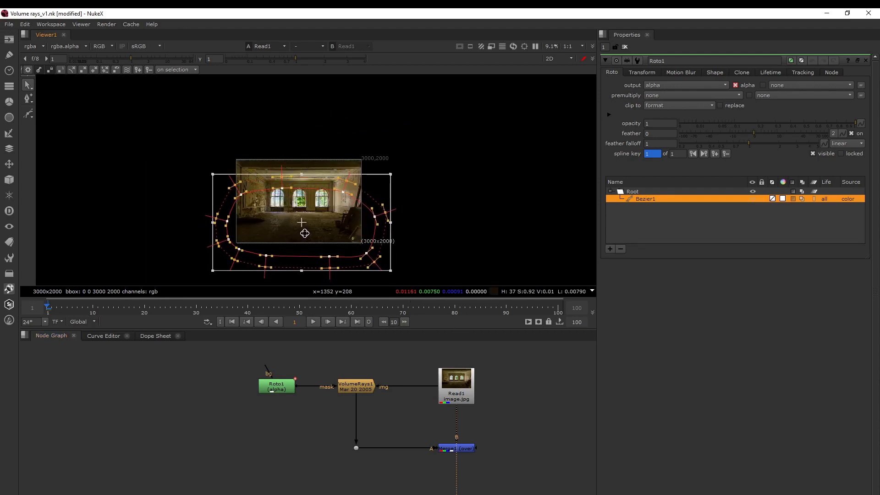
scroll(305, 233, "up", 2)
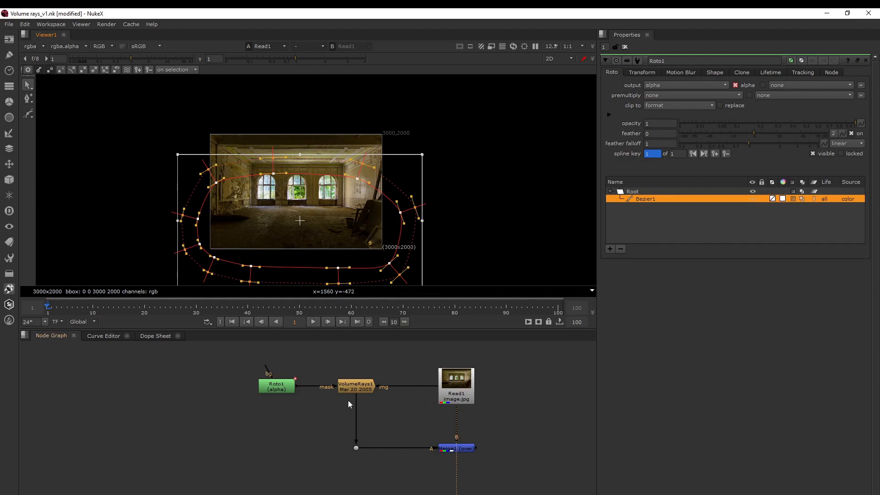
key("1")
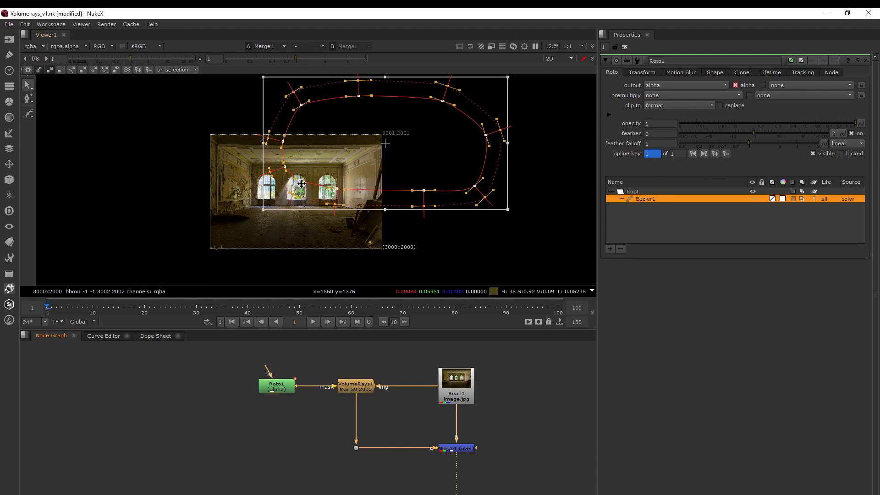
scroll(307, 194, "up", 1)
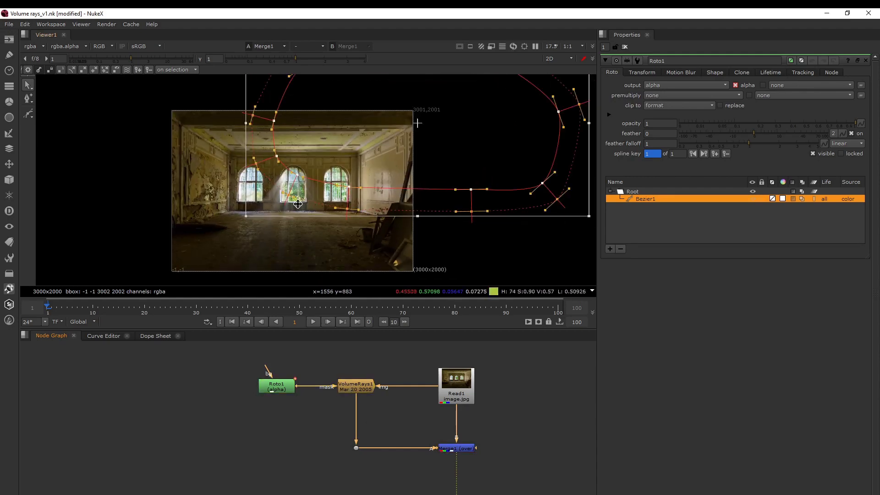
Move the VolumeRays centre between the middle and right windows, to about x 1815, y 1330
double_click(350, 390)
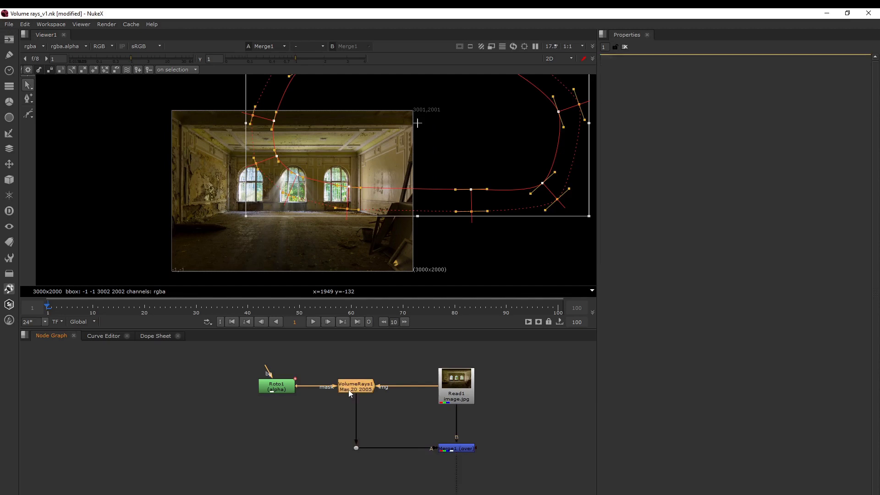
left_click(692, 154)
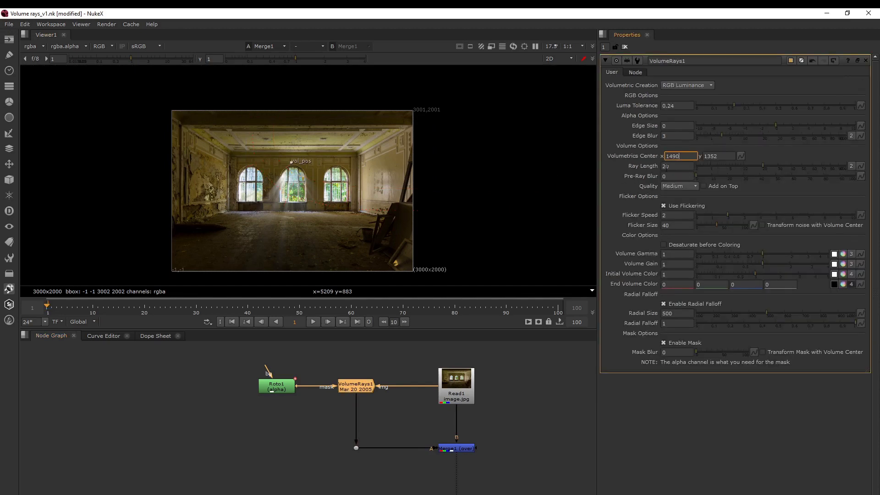
left_click_drag(292, 163, 310, 162)
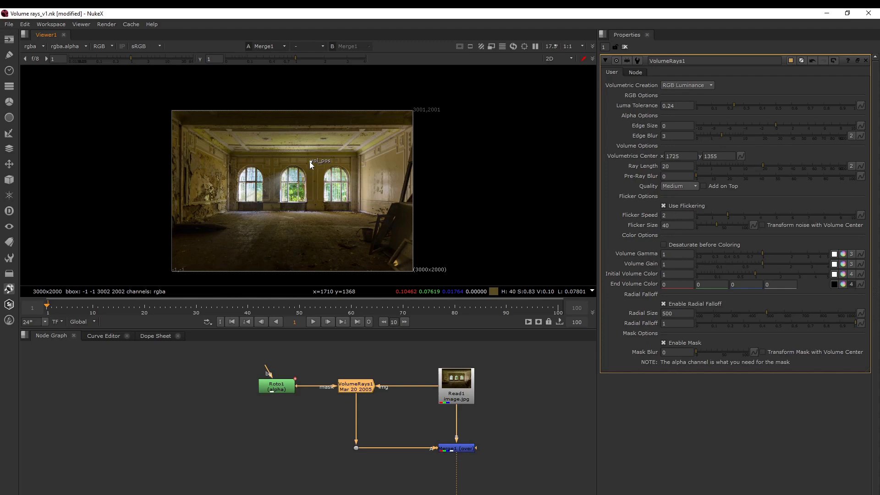
left_click_drag(314, 164, 317, 163)
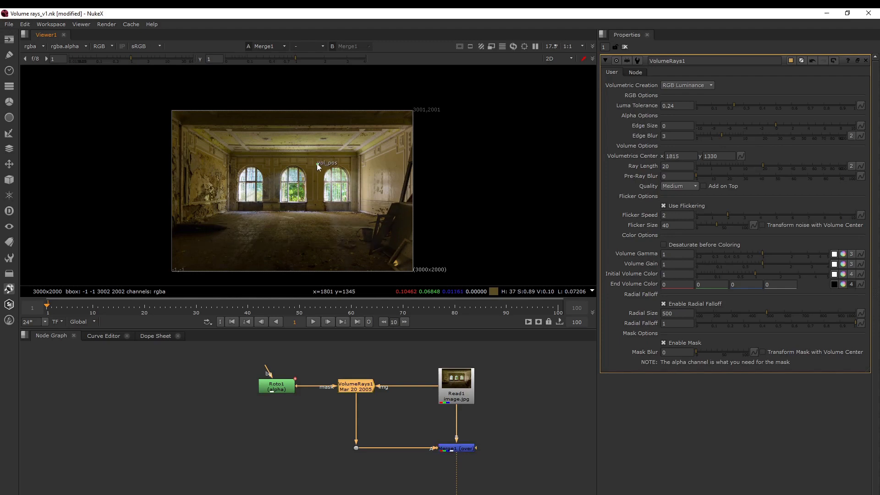
Set keyframes on the x and y values of Volumetrics Center at frame 1
right_click(681, 156)
left_click(697, 163)
right_click(714, 156)
left_click(729, 162)
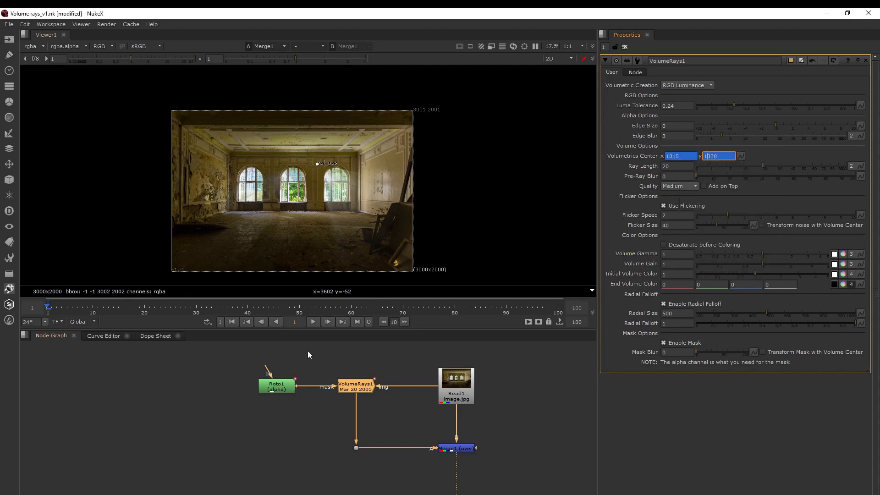
At frame 100, move the VolumeRays centre between the left and middle windows, to about x 1340, y 1335
left_click(341, 321)
left_click(568, 307)
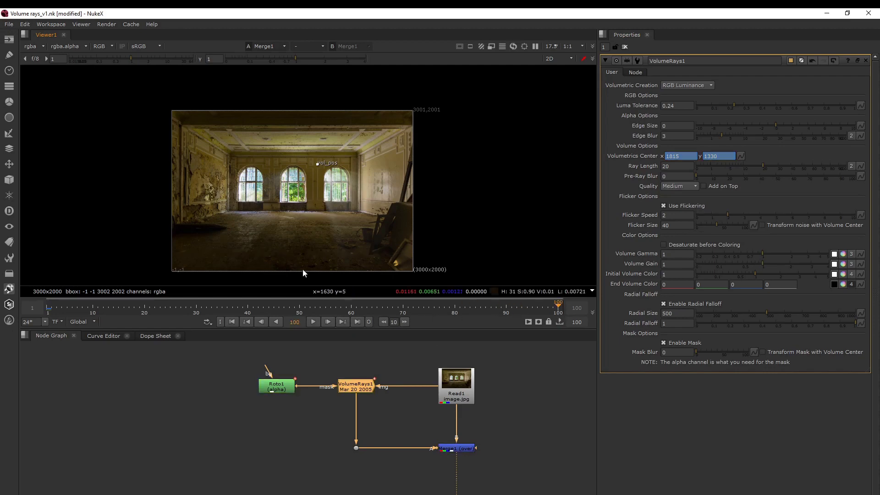
left_click_drag(316, 166, 289, 166)
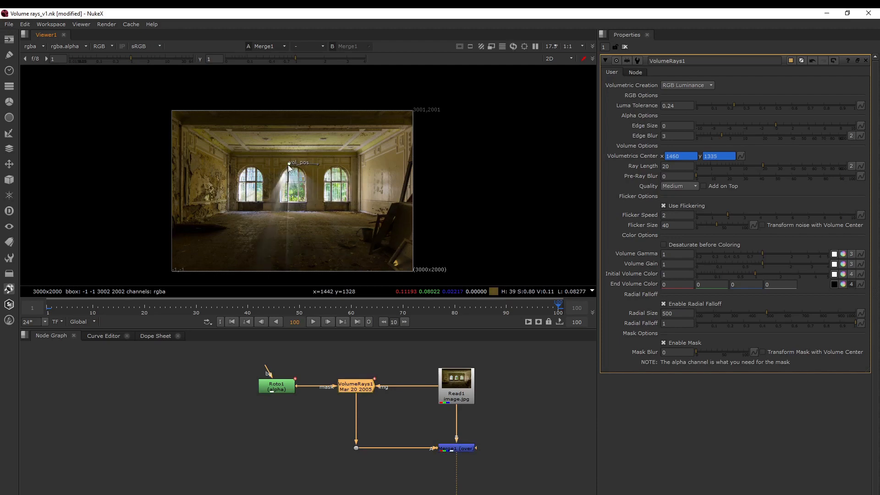
left_click_drag(288, 165, 278, 165)
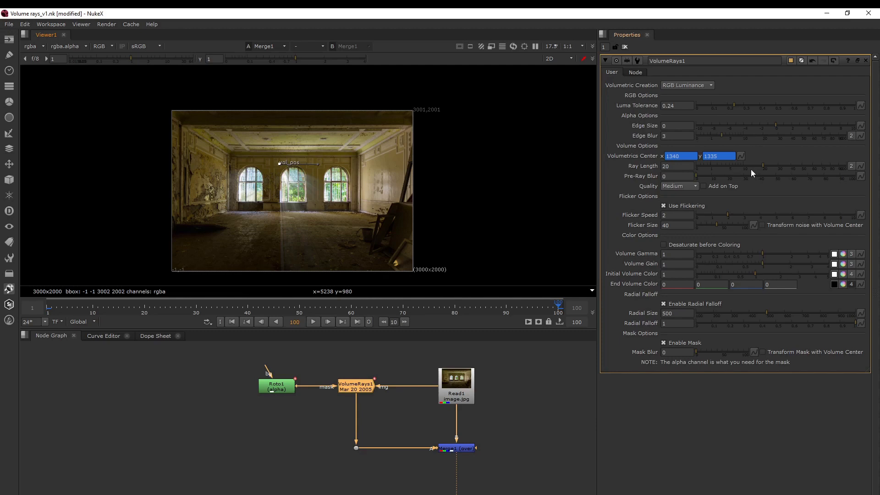
Set the VolumeRays Ray Length to 12.5, Pre-Ray Blur to 25.5 and Quality to High
mouse_move(752, 166)
left_mouse_down()
mouse_move(742, 166)
mouse_move(750, 167)
left_mouse_up()
left_click_drag(720, 176, 735, 178)
left_click(667, 188)
left_click(672, 179)
left_click(675, 186)
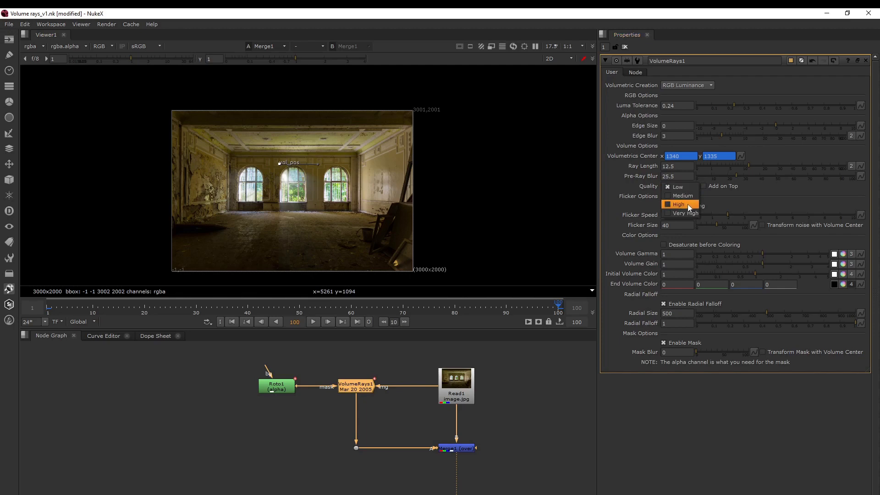
left_click(688, 204)
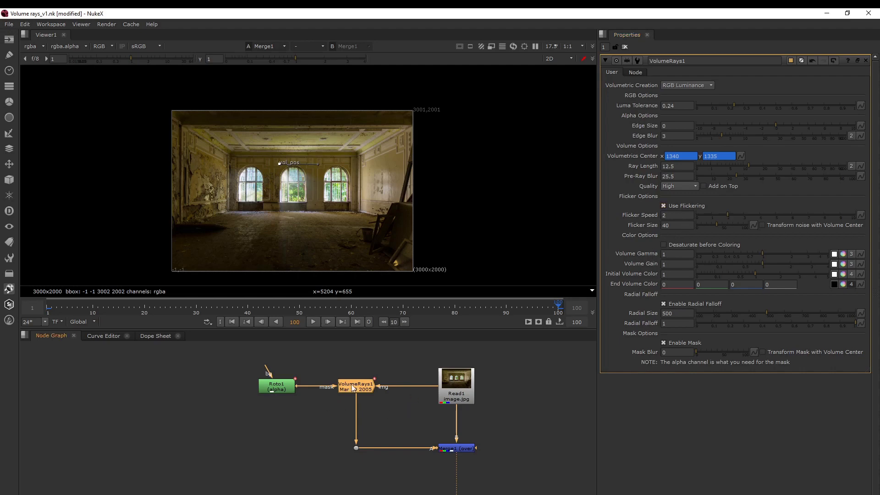
Try a Flicker Speed of 3.4 and a Flicker Size of 46 on the VolumeRays output, and undo both changes
key("1")
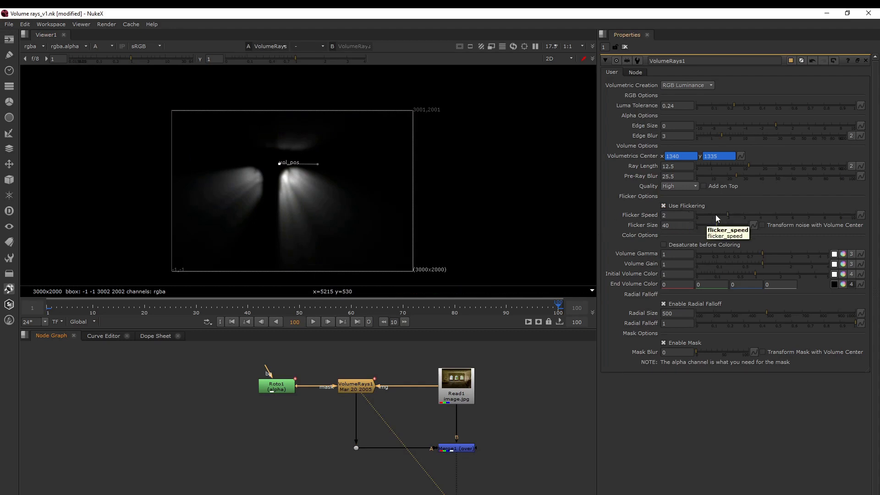
left_click_drag(728, 215, 751, 218)
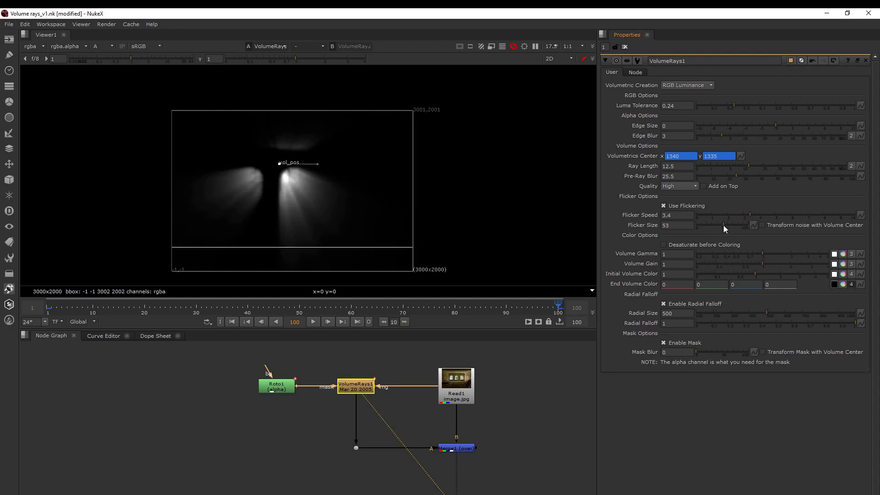
left_click_drag(724, 225, 720, 225)
key("ctrl+z")
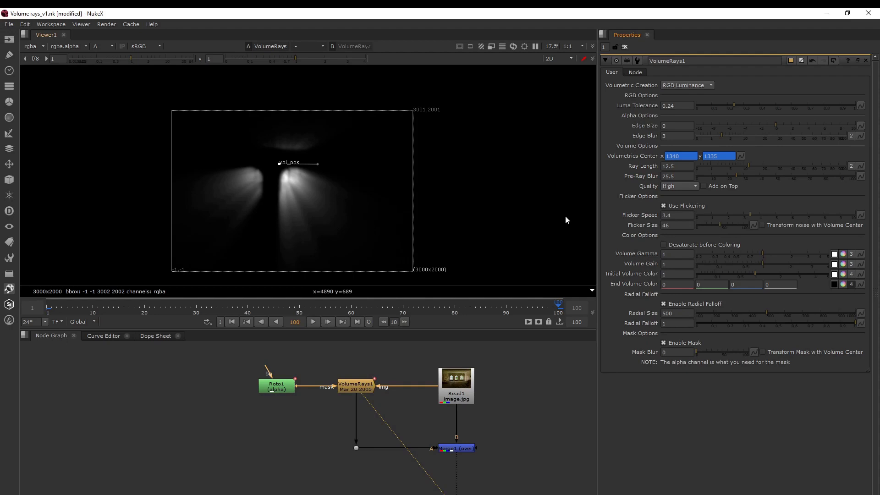
key("ctrl+z")
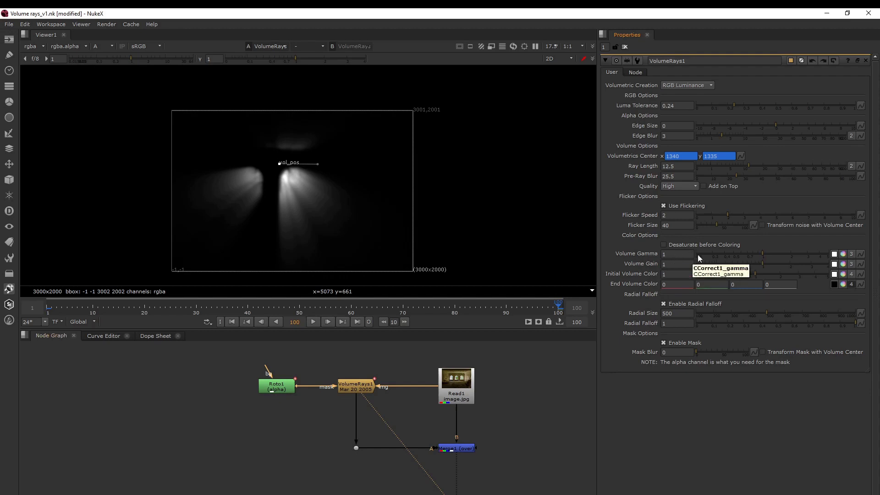
Set Volume Gamma to 1.22, Volume Gain to 0.84 and Initial Volume Color to 0.76, judging the rays on the Merge1 output
left_click_drag(763, 254, 771, 255)
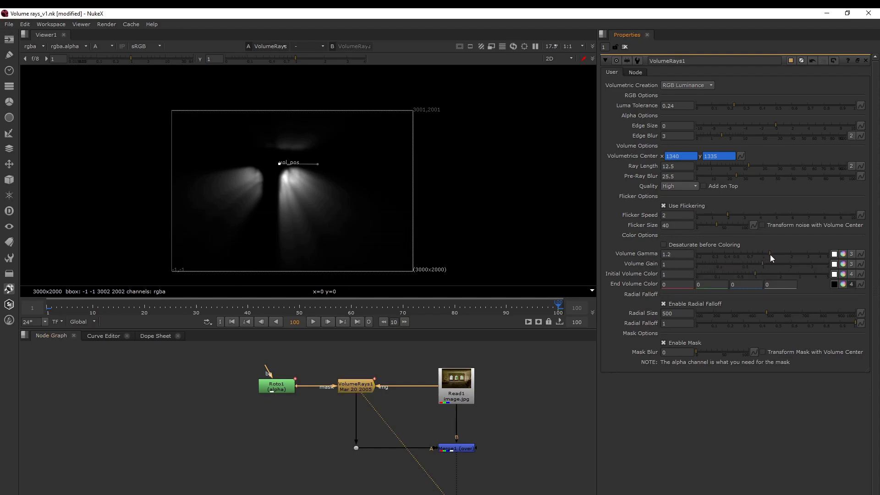
left_click(467, 448)
key("1")
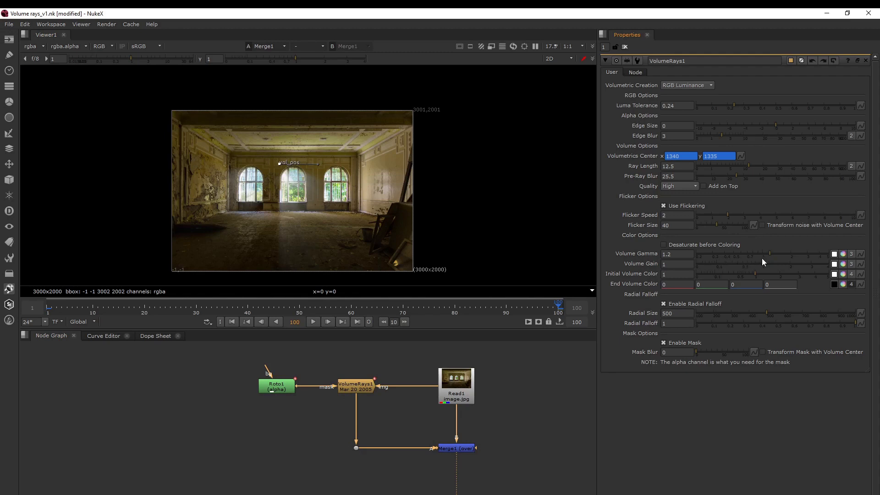
mouse_move(763, 257)
left_mouse_down()
mouse_move(744, 252)
mouse_move(783, 257)
mouse_move(762, 258)
mouse_move(771, 263)
left_mouse_up()
left_click_drag(738, 265, 758, 266)
left_click_drag(737, 274, 748, 274)
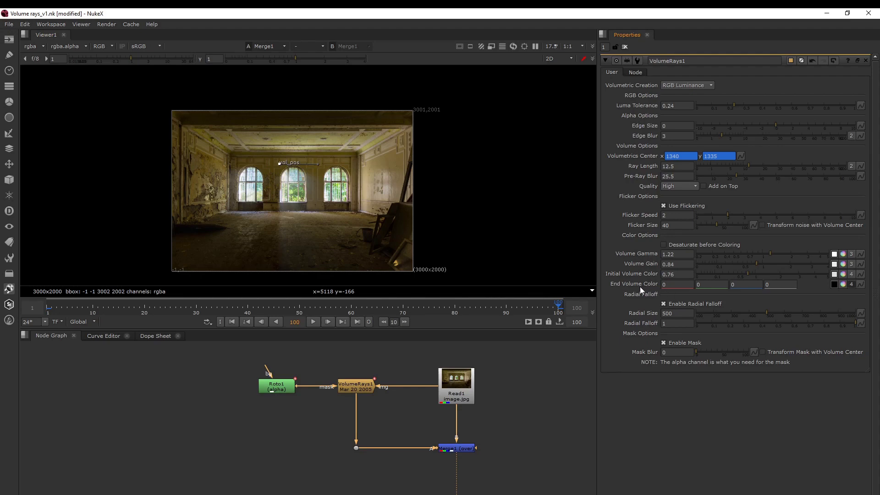
Add a Grade node directly after VolumeRays1
left_click(358, 388)
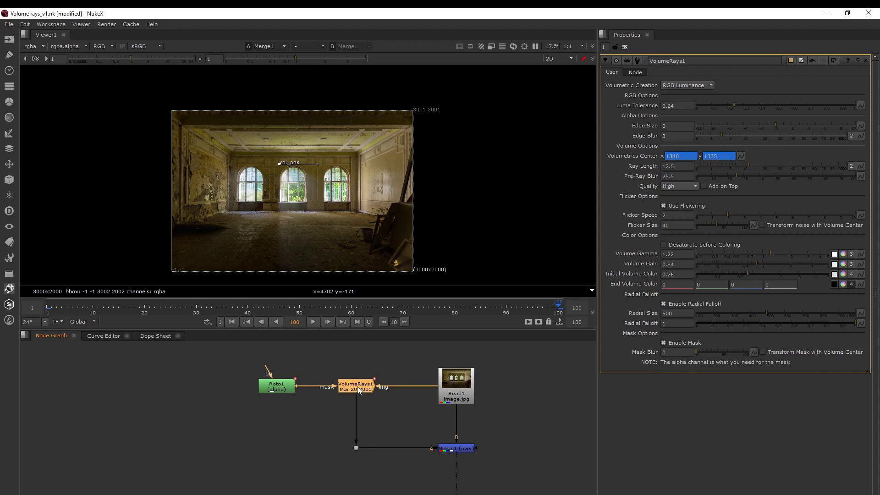
key("g")
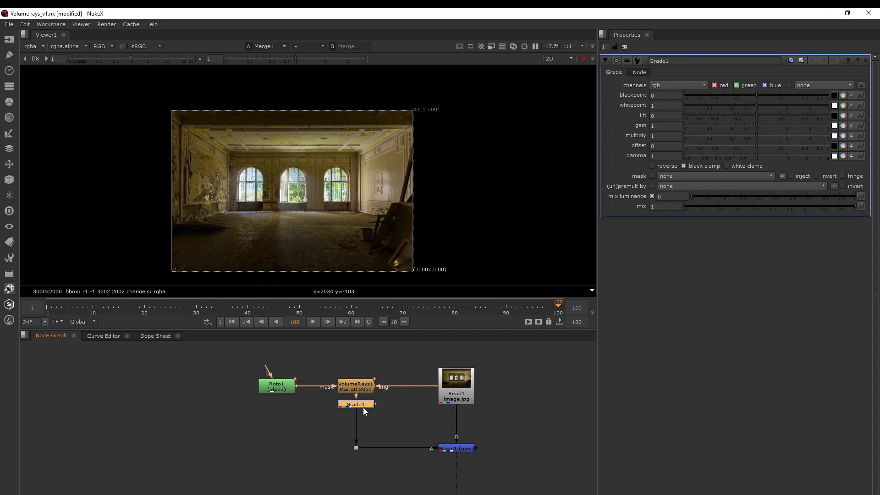
Set the VolumeRays Radial Size to 455 after trying 740, and test a Radial Falloff of 0.755 before restoring 1
double_click(362, 393)
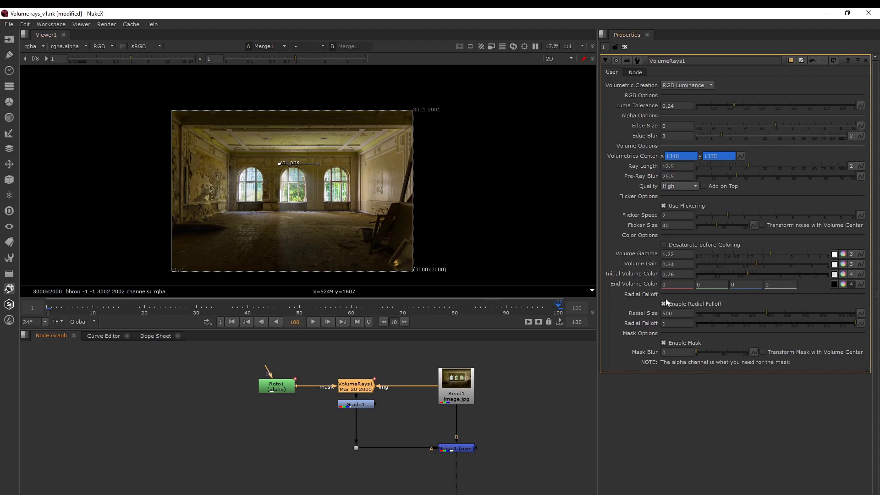
left_click(662, 314)
key("1")
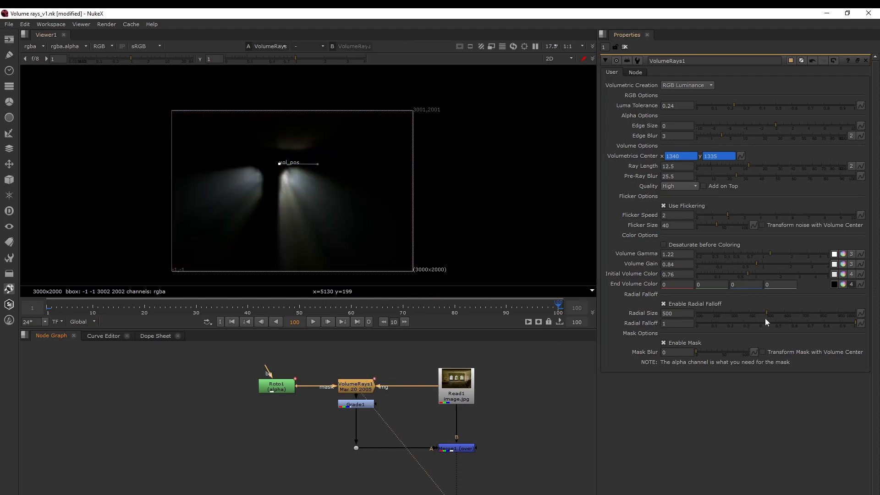
left_click_drag(759, 315, 810, 315)
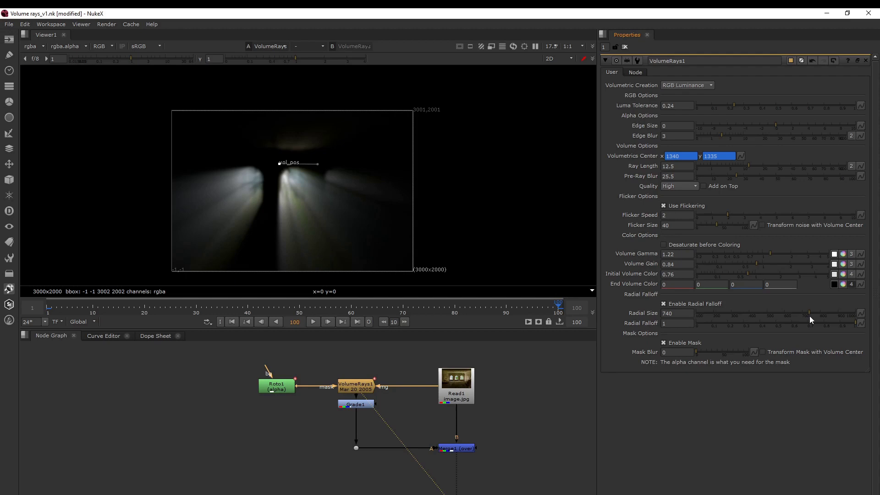
left_click_drag(810, 314, 759, 317)
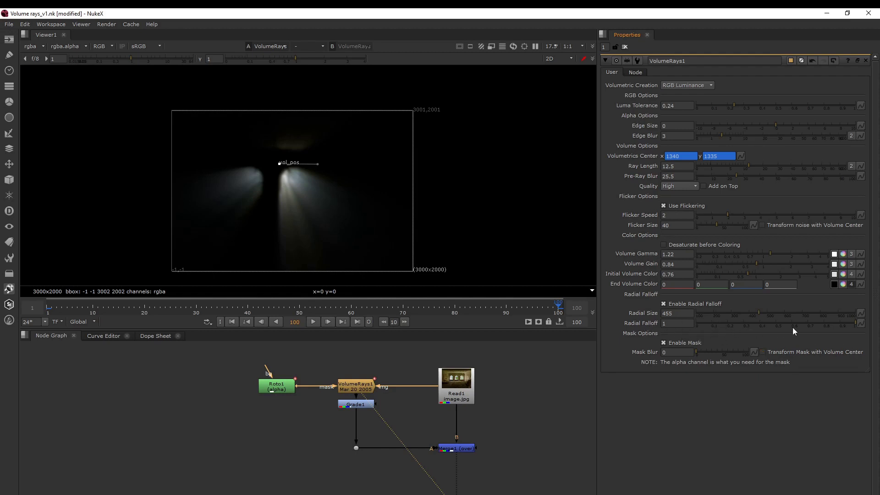
left_click(816, 323)
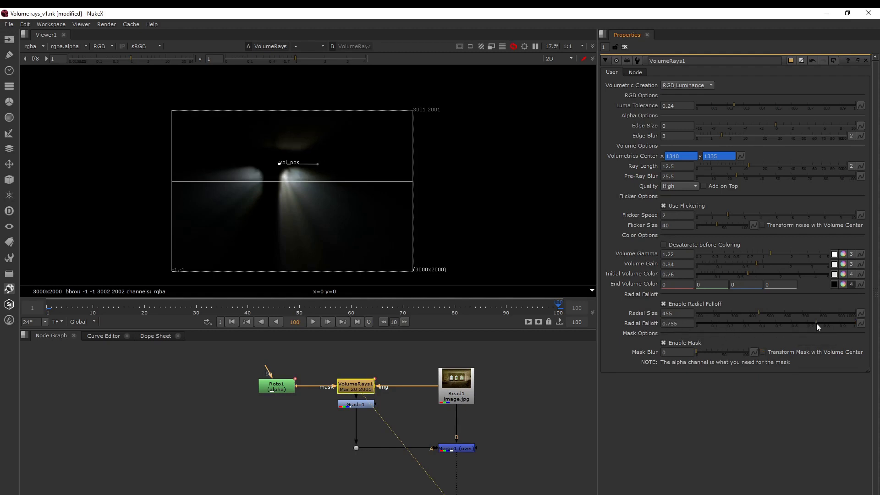
left_click_drag(819, 323, 874, 326)
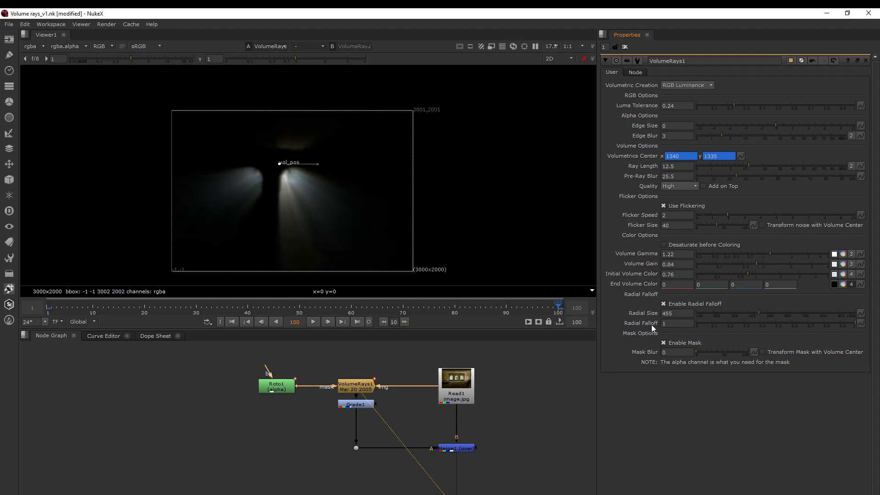
Examine the alpha of the Merge1 and Grade1 outputs with the viewer overlay off, and return to the merged colour image
double_click(455, 450)
key("1")
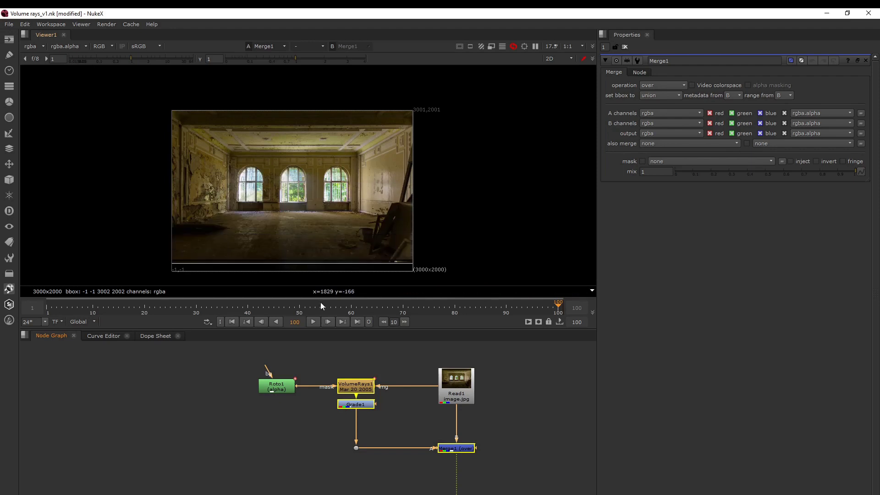
scroll(287, 211, "up", 1)
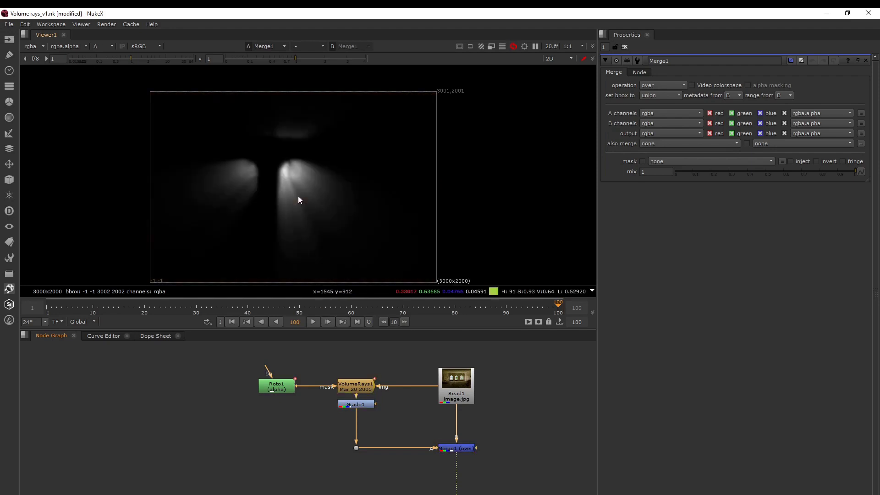
key("a")
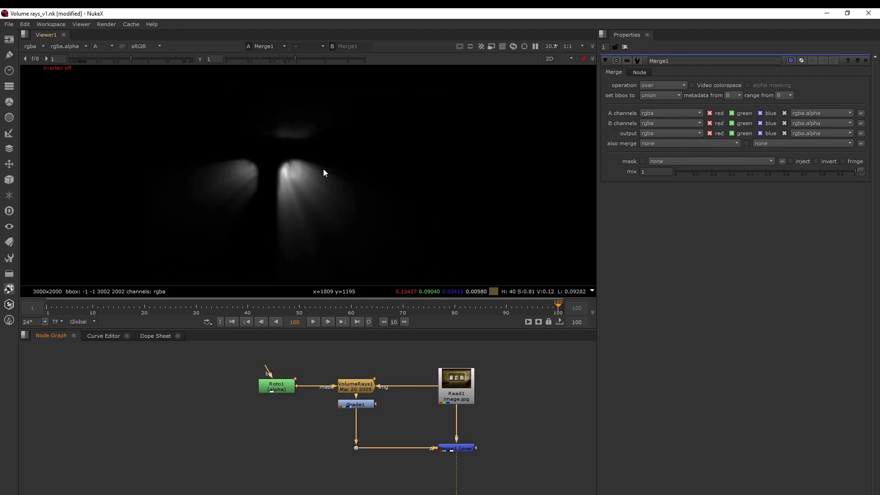
key("o")
left_click(359, 384)
key("1")
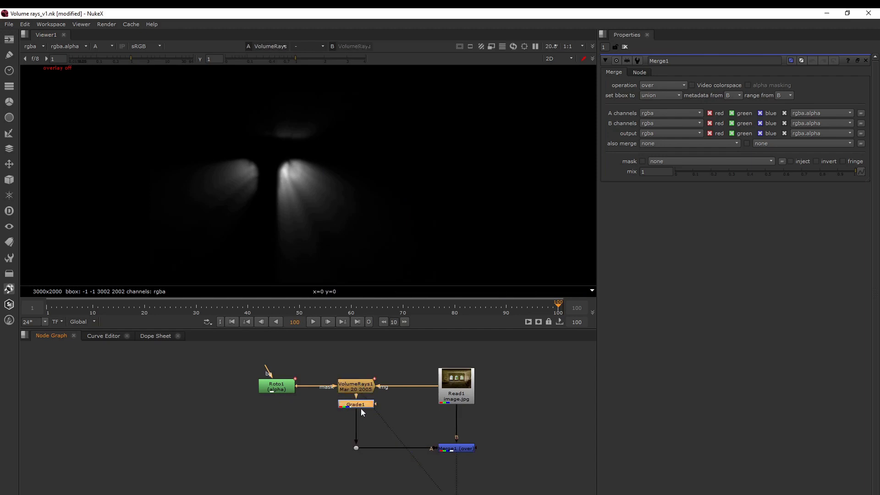
double_click(362, 407)
left_click(456, 449)
key("1")
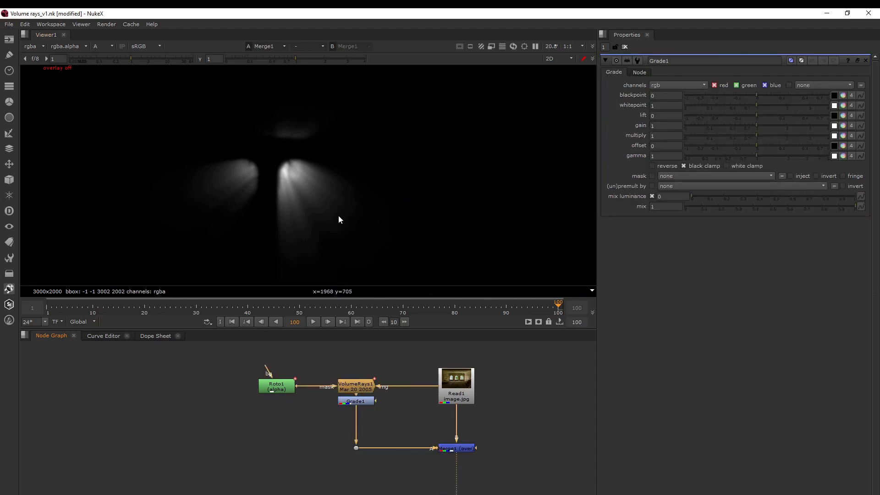
key("a")
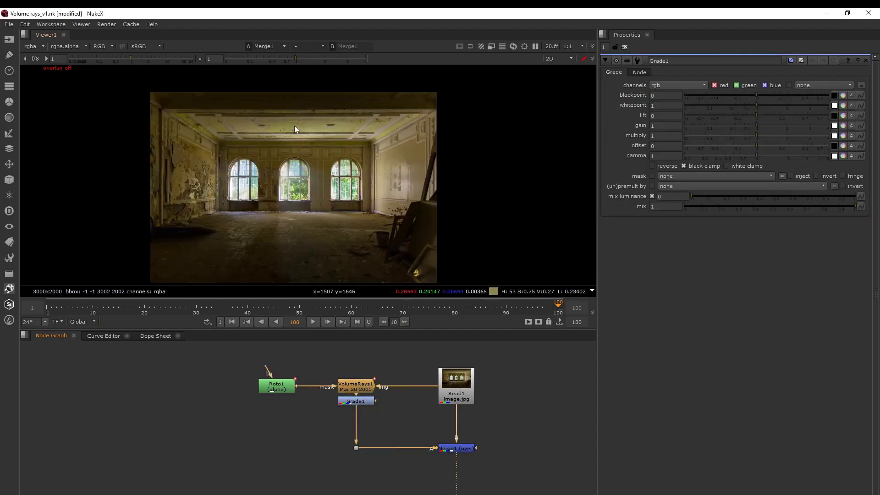
Tint the rays warm by setting Grade1's multiply to red 1.236667, green 1.026667 and blue 0.736667
left_click(366, 403)
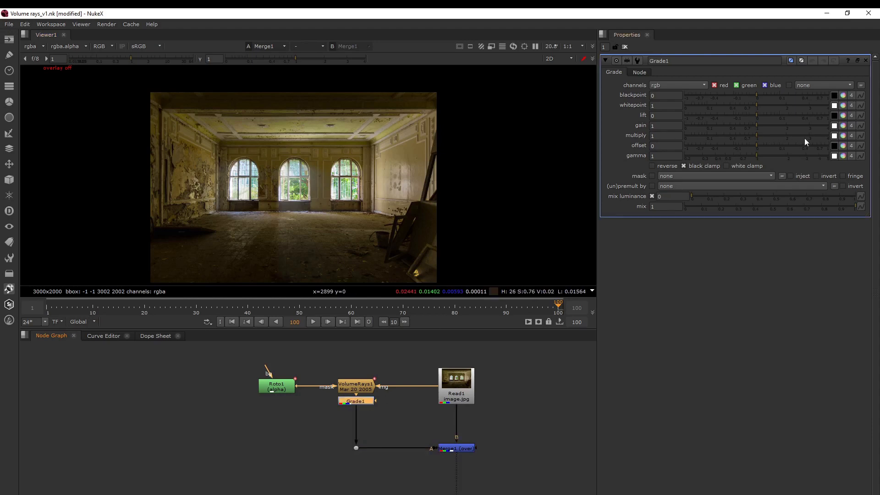
left_click(852, 136)
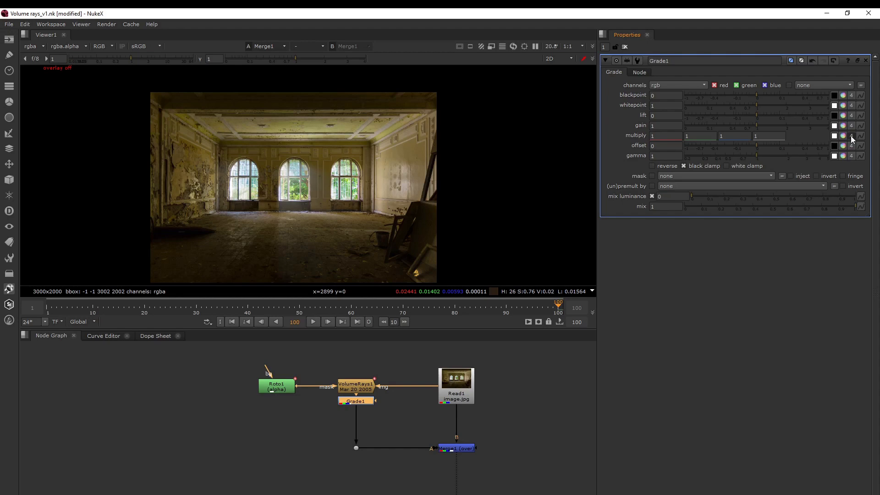
left_click(844, 136)
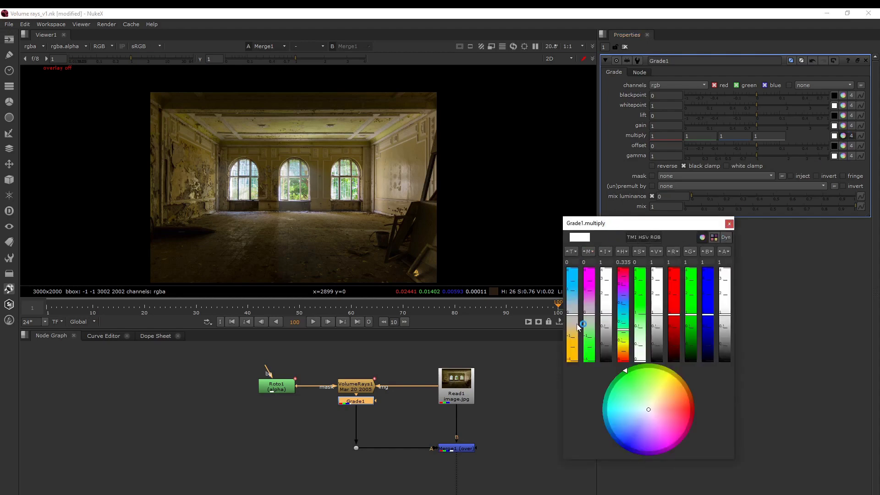
left_click_drag(573, 316, 575, 333)
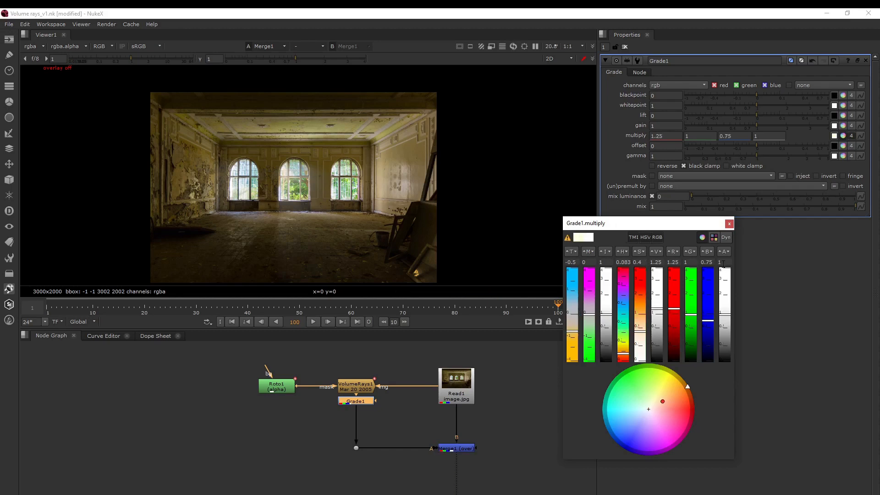
left_click_drag(592, 319, 593, 323)
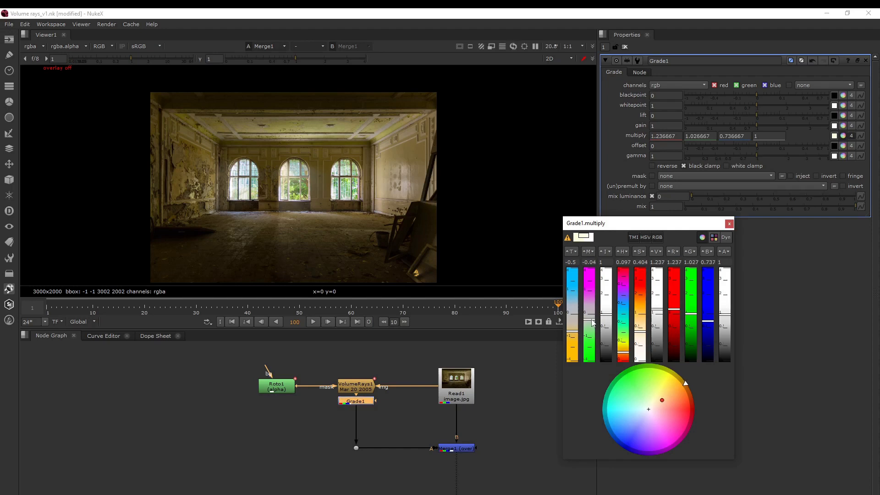
left_click(730, 224)
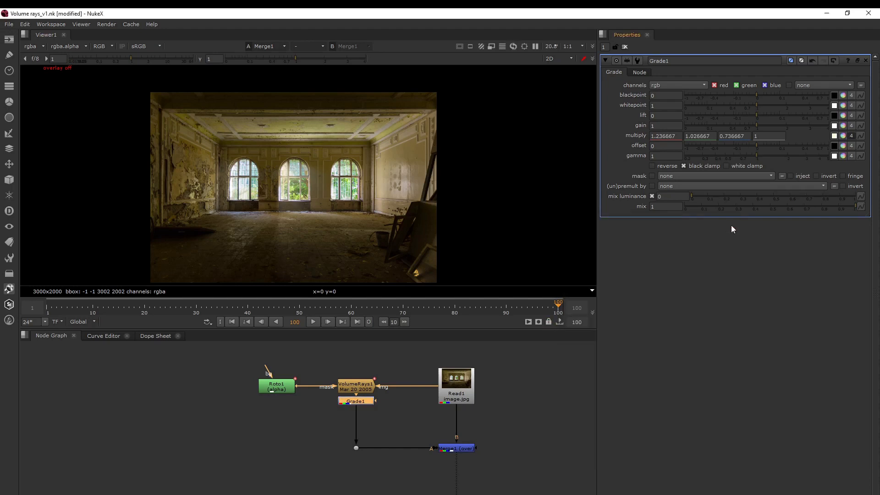
Set the Radial Size of VolumeRays1 to 575
double_click(361, 388)
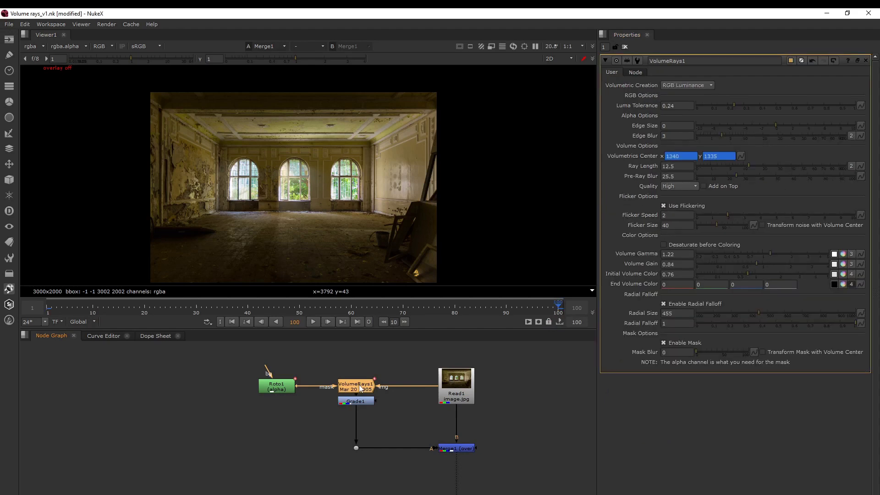
left_click(771, 313)
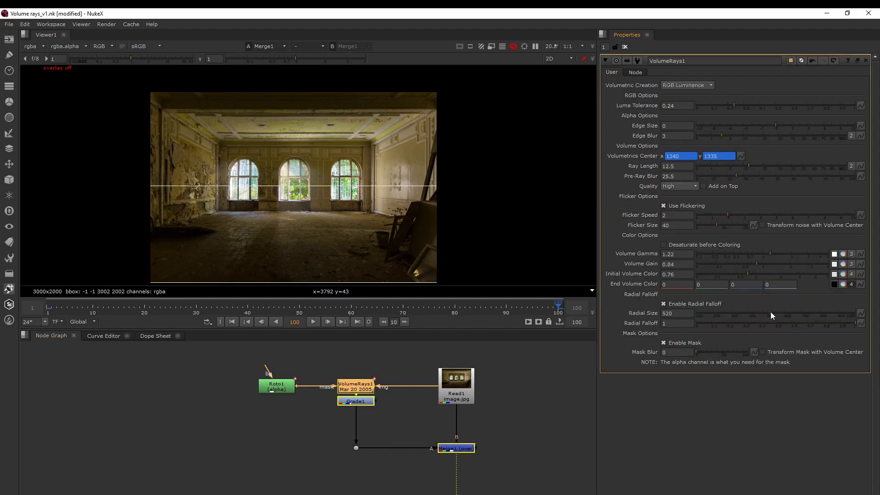
left_click(780, 312)
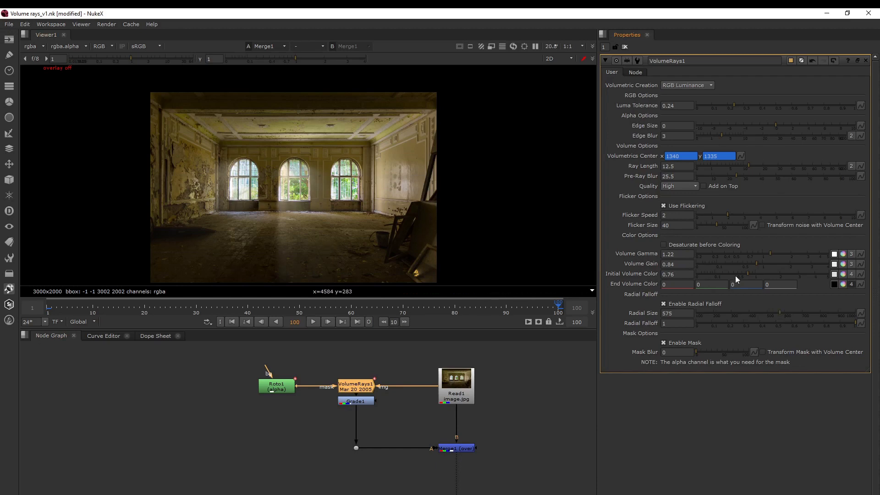
Warm the light rays further by lowering the temperature of Grade1's multiply colour
double_click(359, 402)
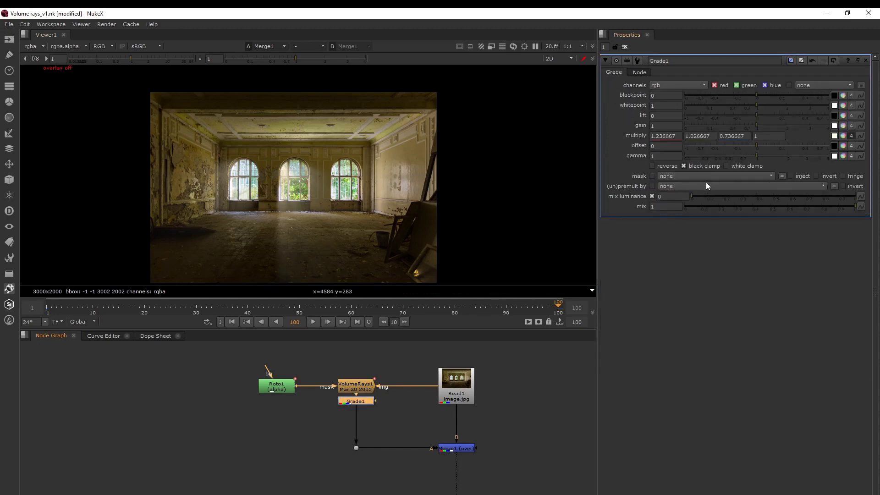
left_click(843, 136)
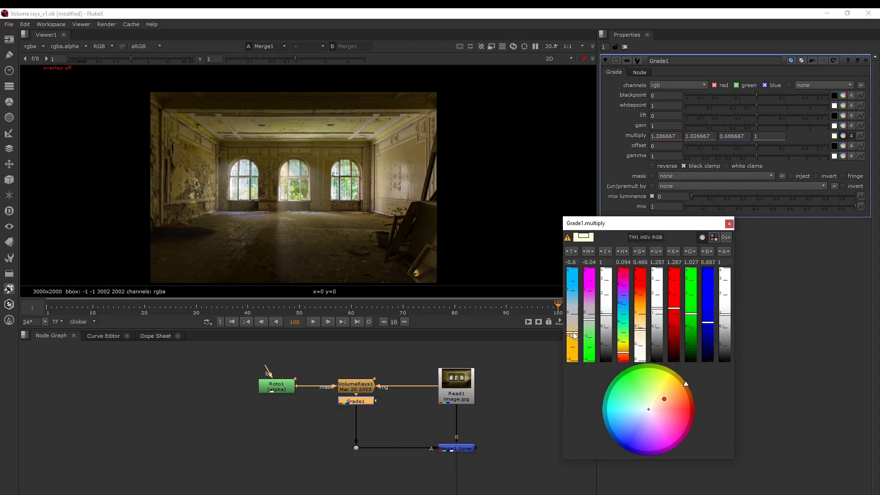
left_click_drag(574, 332, 576, 340)
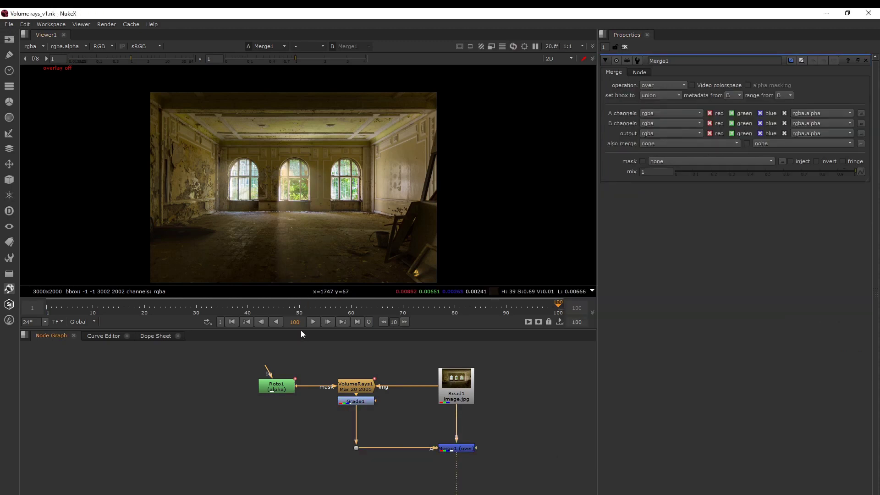
Review the merged light-ray animation from frame 1 in the maximized viewer
left_click(232, 322)
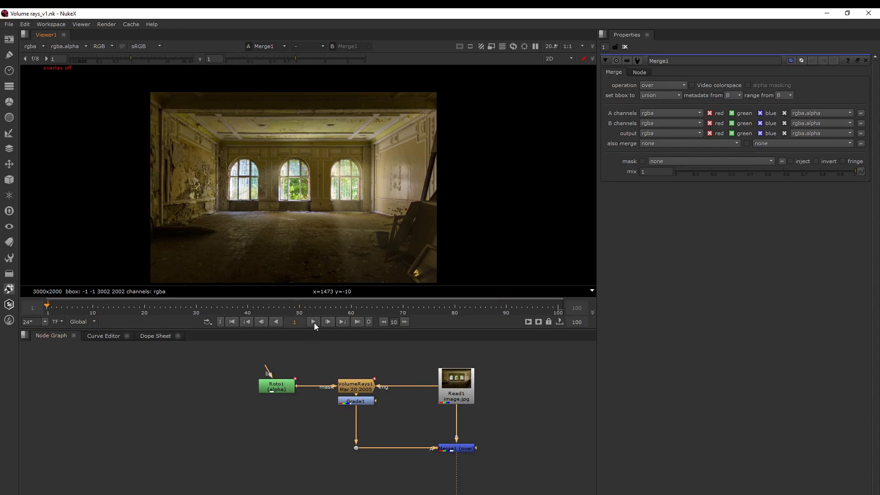
key("space")
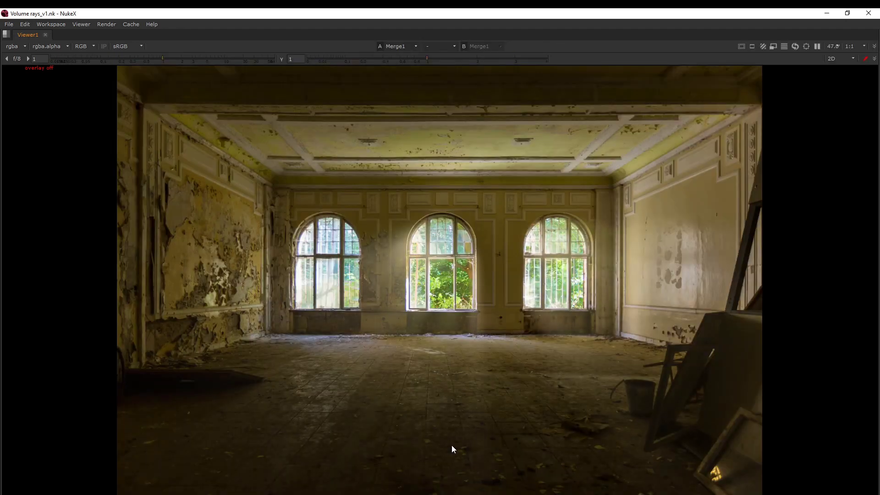